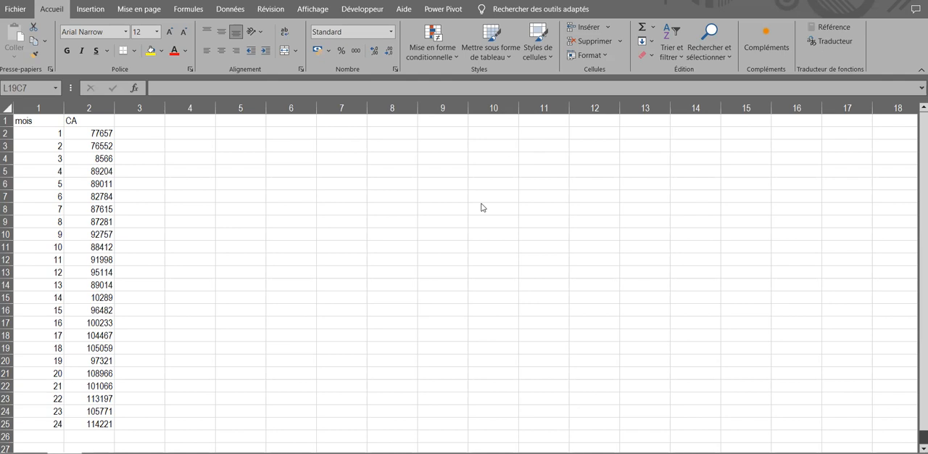
pyautogui.click(28, 129)
pyautogui.moveTo(42, 145); pyautogui.dragTo(31, 422)
pyautogui.moveTo(108, 131); pyautogui.dragTo(84, 423)
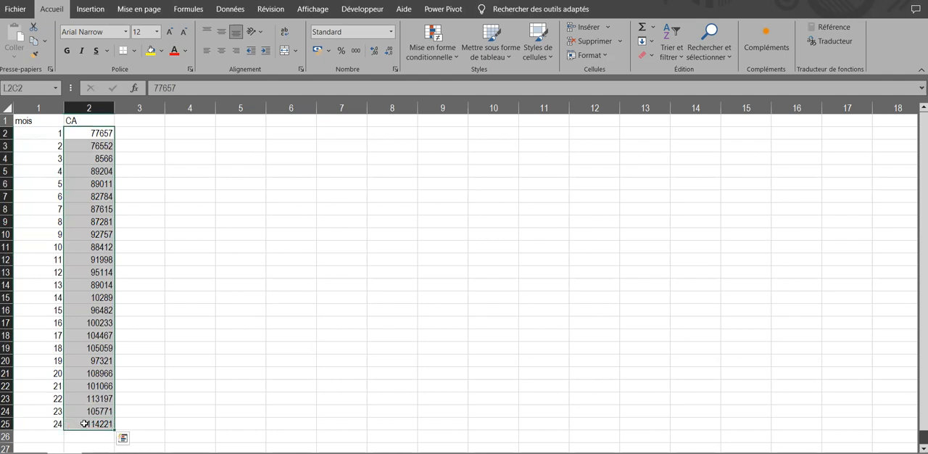
pyautogui.click(87, 274)
# Insert a line chart of the mois and CA columns with their headers and place it beside the data.
pyautogui.moveTo(44, 122); pyautogui.dragTo(92, 421)
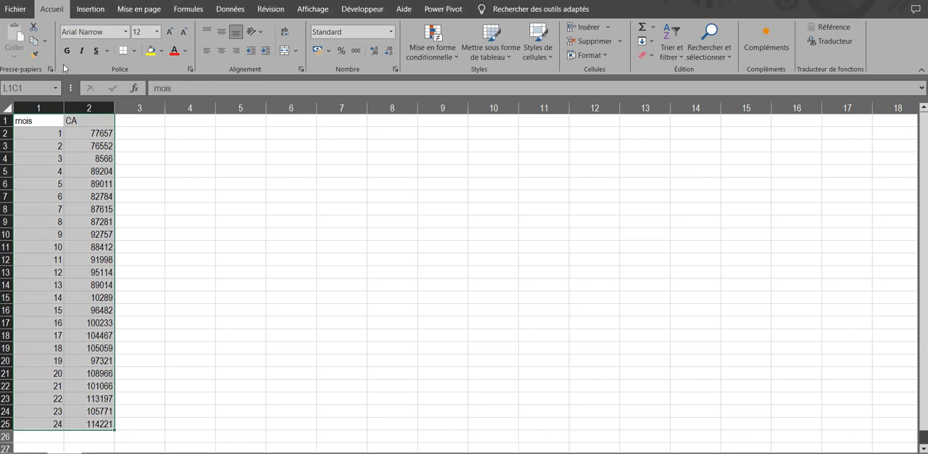
pyautogui.click(90, 11)
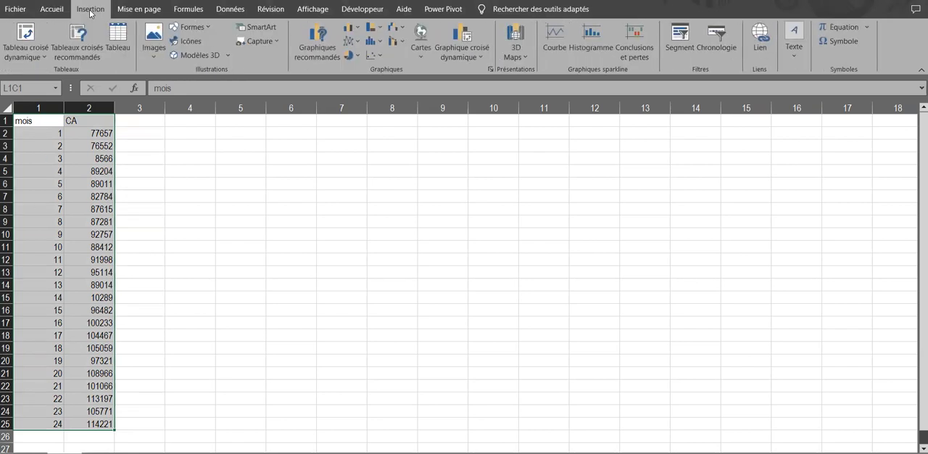
pyautogui.click(361, 44)
pyautogui.click(359, 80)
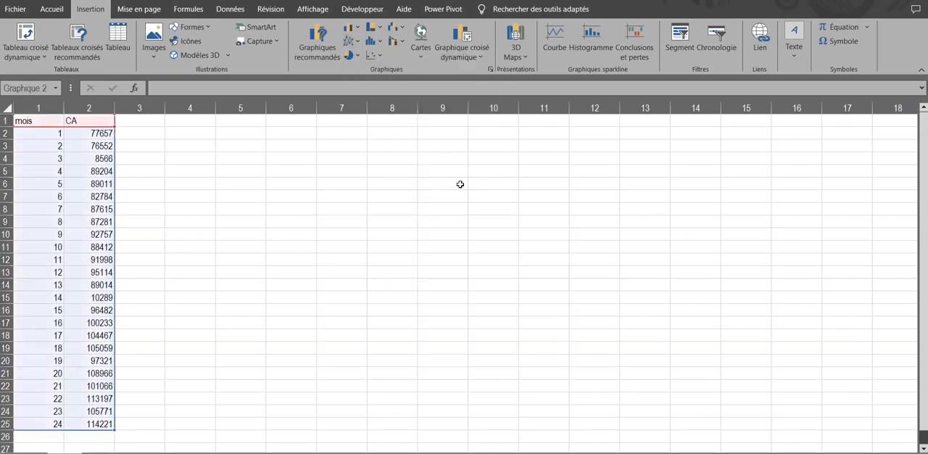
pyautogui.moveTo(478, 194); pyautogui.dragTo(437, 154)
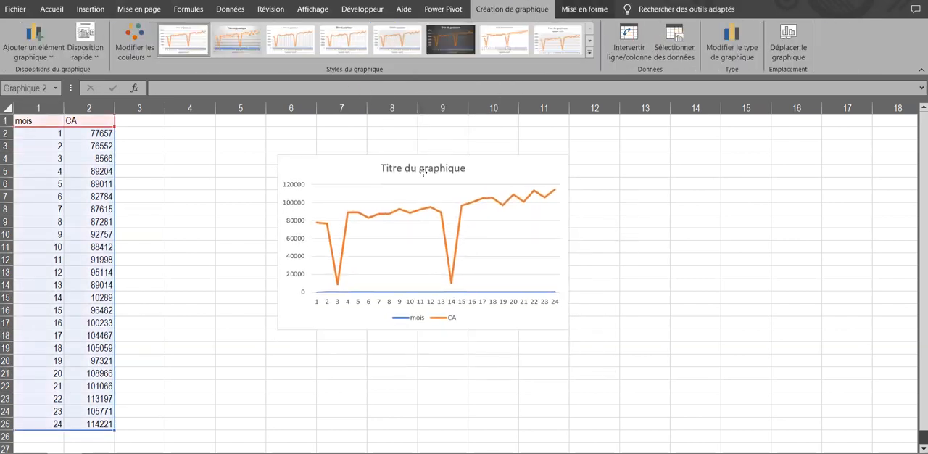
pyautogui.moveTo(570, 243)
pyautogui.mouseDown()
pyautogui.moveTo(582, 244)
pyautogui.moveTo(568, 244)
pyautogui.mouseUp()
pyautogui.moveTo(333, 334); pyautogui.dragTo(253, 330)
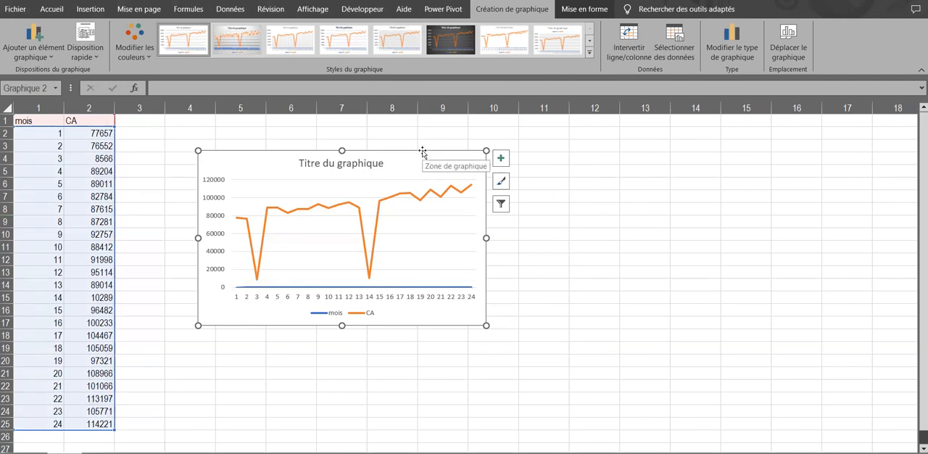
# Remove the mois series from the chart's data source and move the chart slightly down.
pyautogui.click(675, 42)
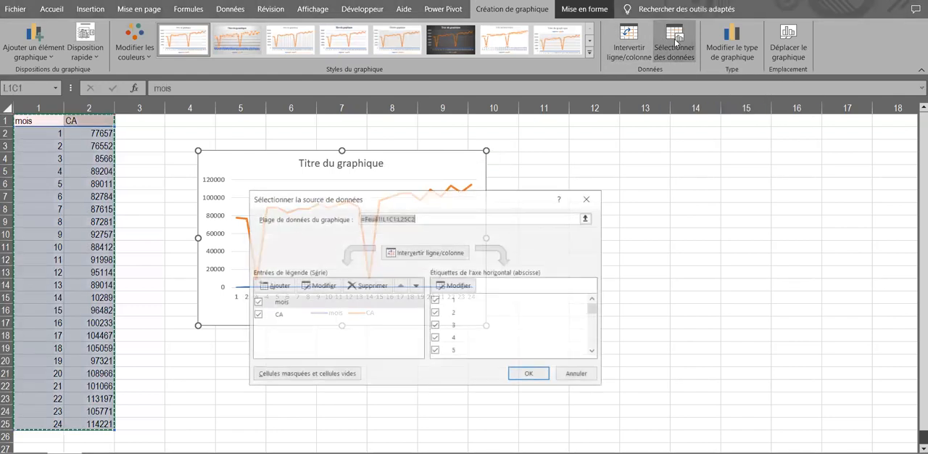
pyautogui.click(315, 304)
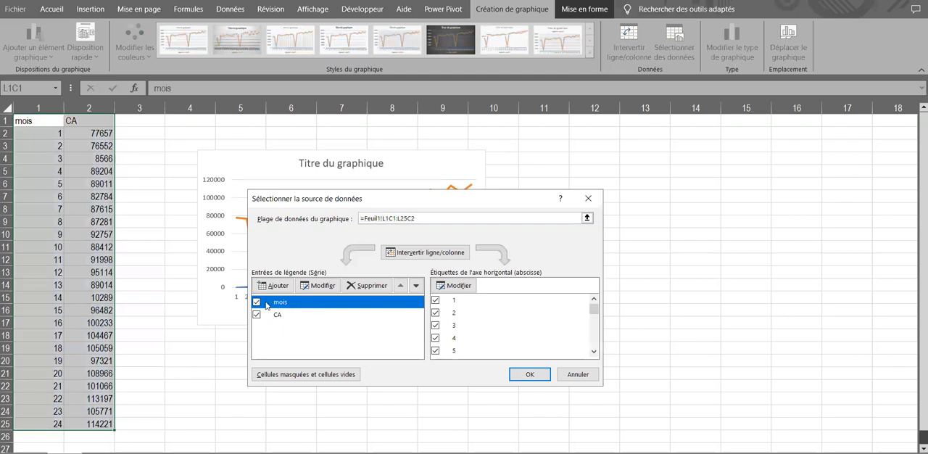
pyautogui.click(367, 285)
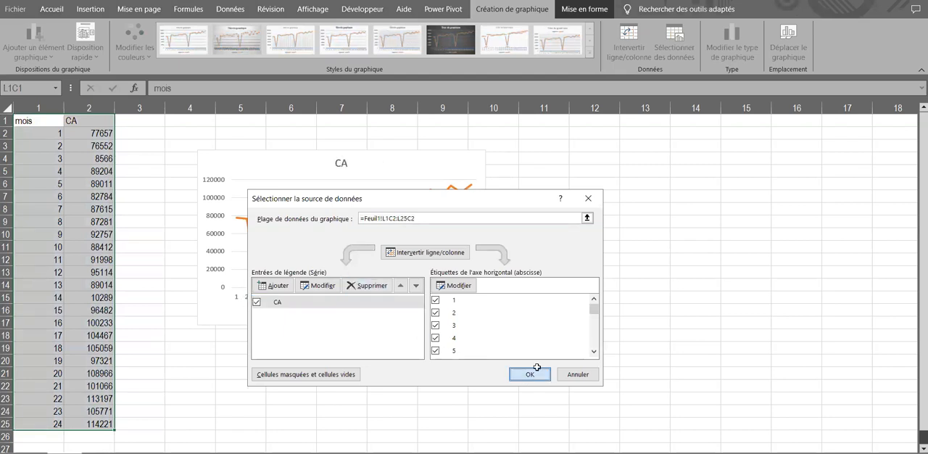
pyautogui.click(530, 374)
pyautogui.moveTo(379, 321); pyautogui.dragTo(383, 341)
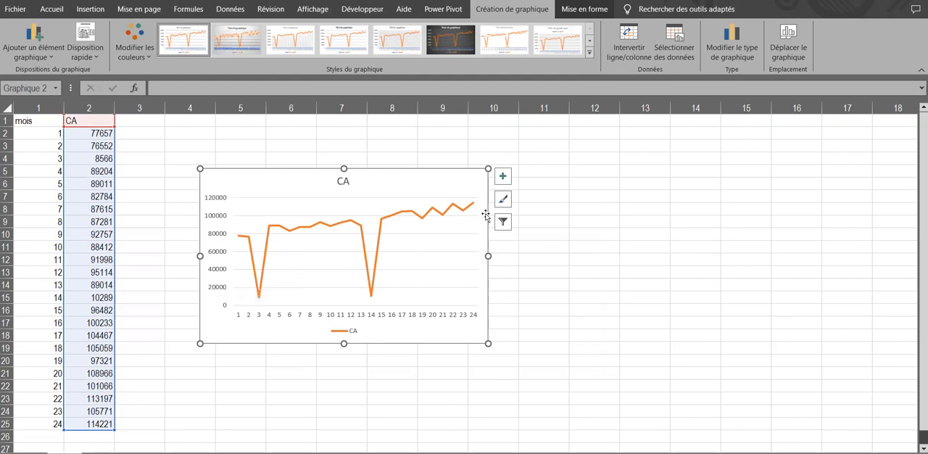
# Add a linear trendline (Linéaire) to the CA series in the chart.
pyautogui.click(500, 178)
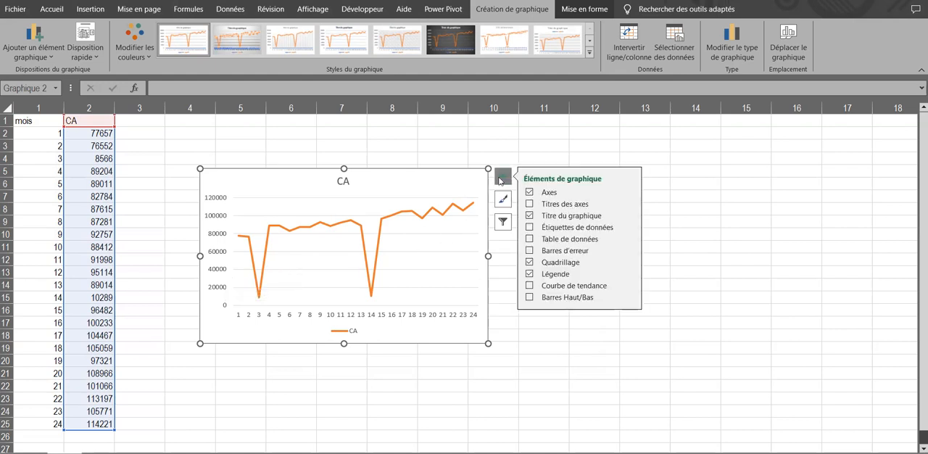
pyautogui.click(529, 286)
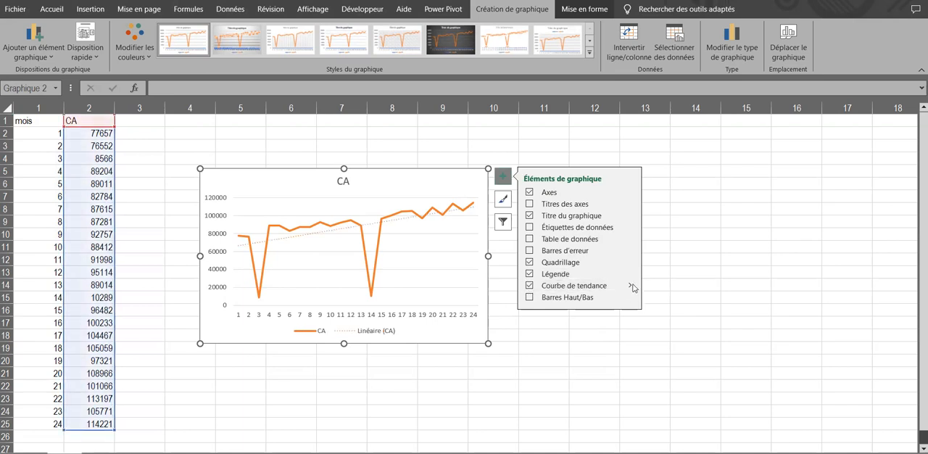
pyautogui.moveTo(633, 288)
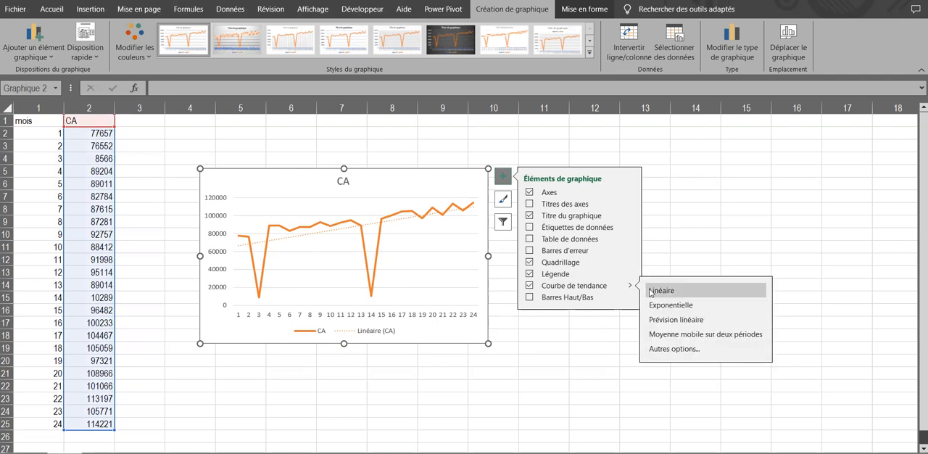
pyautogui.click(671, 292)
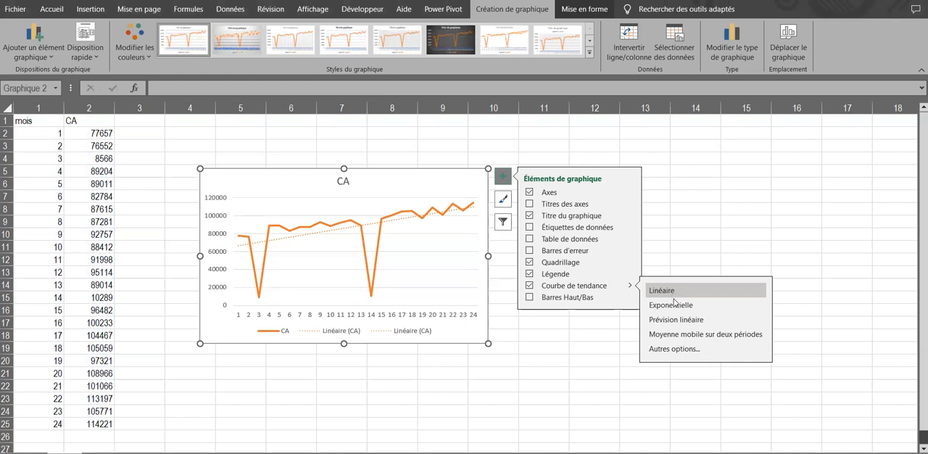
pyautogui.click(682, 319)
pyautogui.click(685, 290)
pyautogui.click(590, 142)
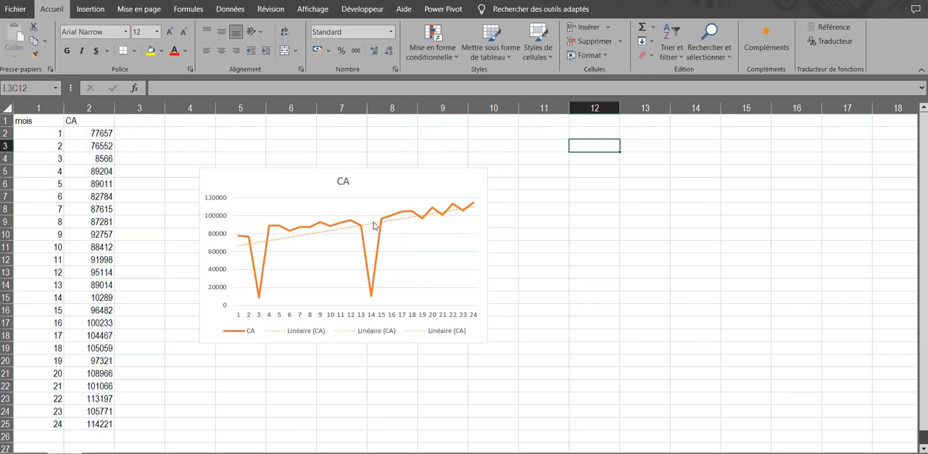
# Display the linear trendline's equation on the chart and move its label above the CA line.
pyautogui.click(370, 227)
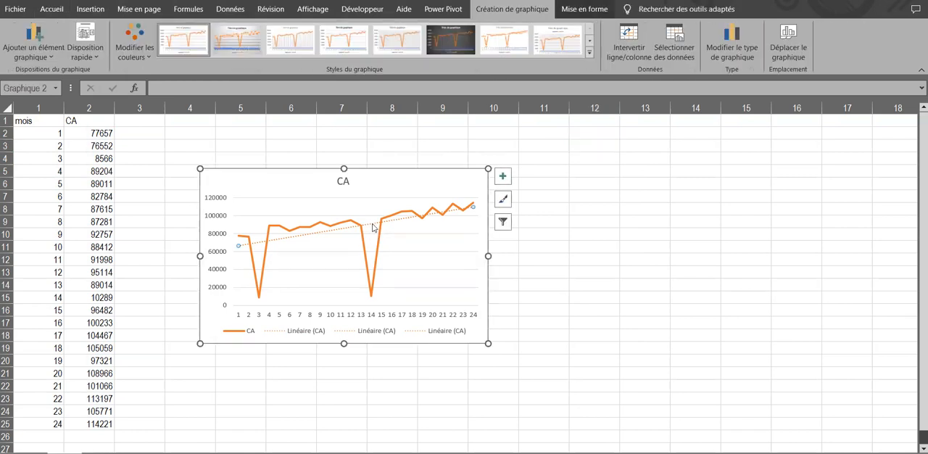
pyautogui.rightClick(370, 227)
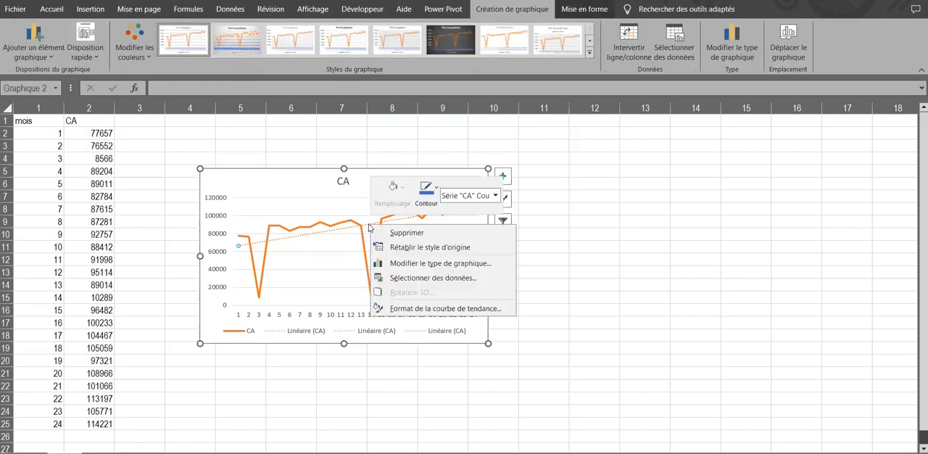
pyautogui.click(432, 310)
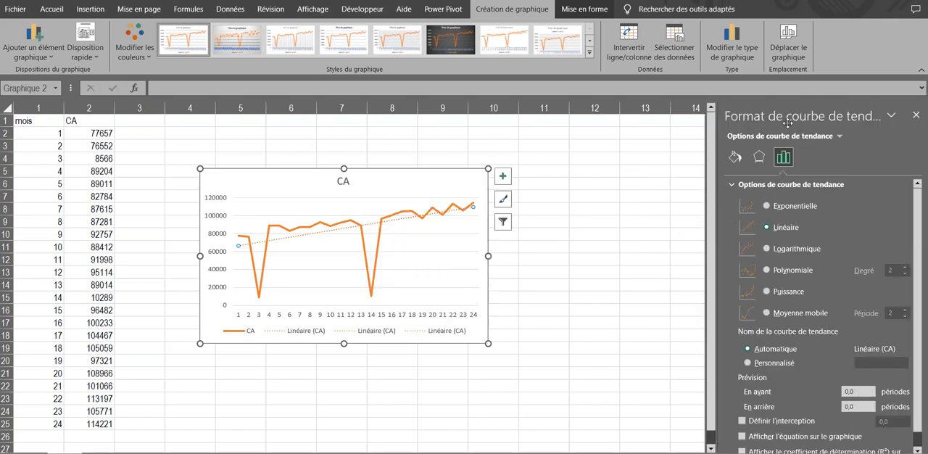
pyautogui.scroll(-1, 857, 209)
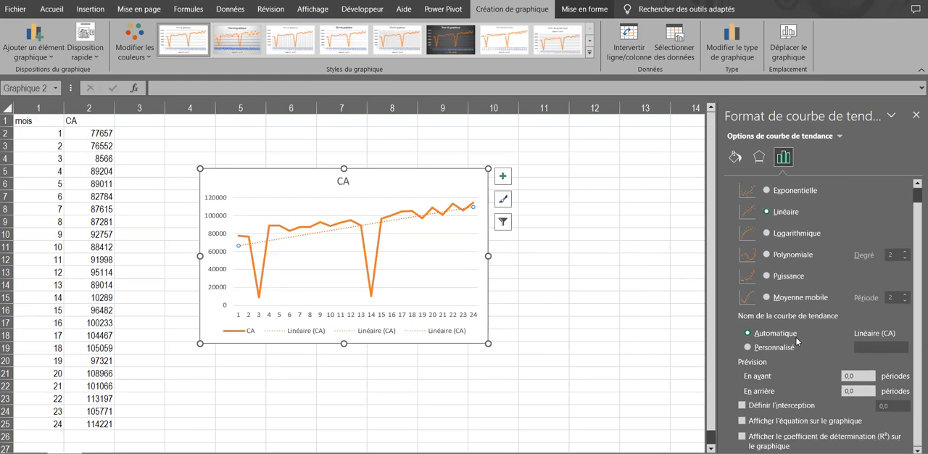
pyautogui.click(741, 421)
pyautogui.click(440, 210)
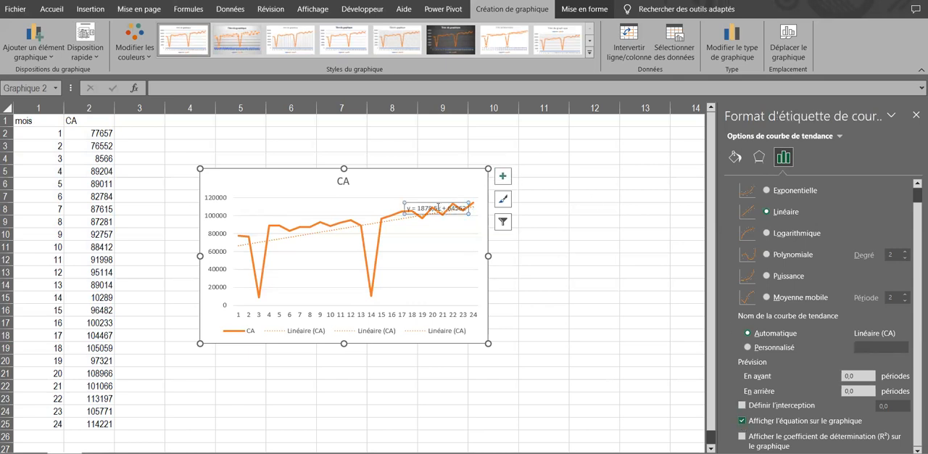
pyautogui.moveTo(435, 203); pyautogui.dragTo(429, 192)
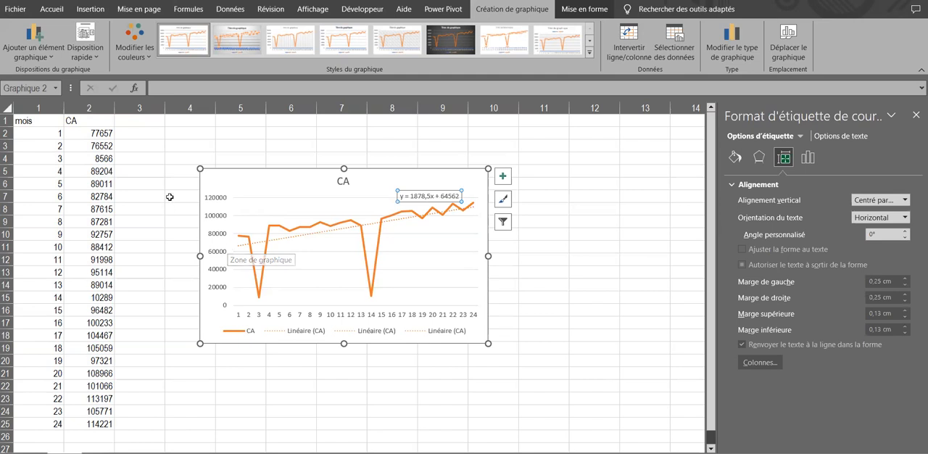
# Open the forecast sheet preview for the mois and CA data with their headers.
pyautogui.click(166, 133)
pyautogui.click(27, 121)
pyautogui.moveTo(26, 121); pyautogui.dragTo(85, 424)
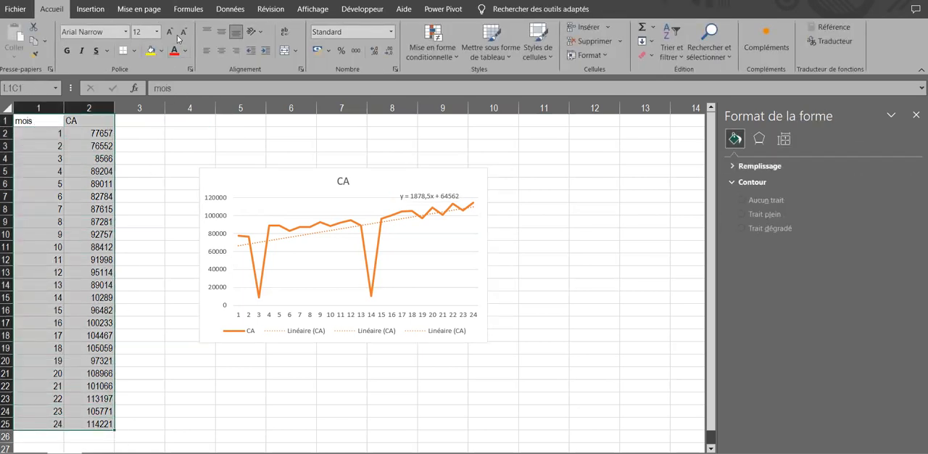
pyautogui.click(230, 9)
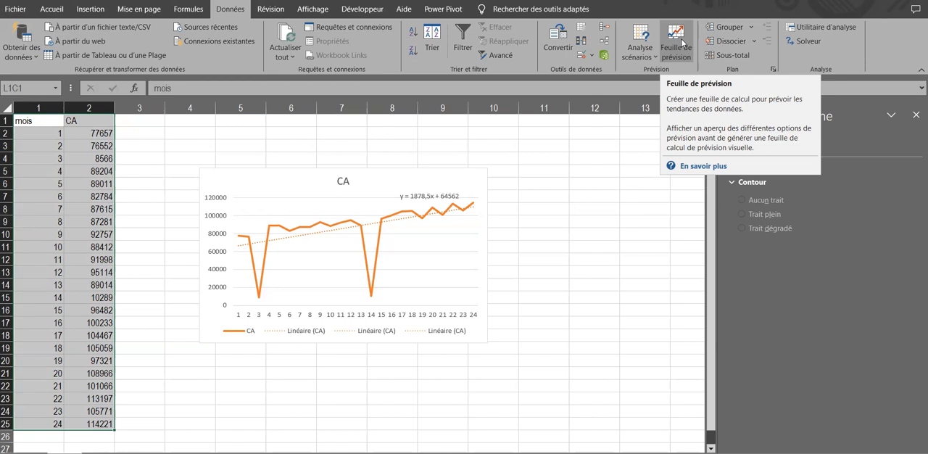
pyautogui.click(678, 45)
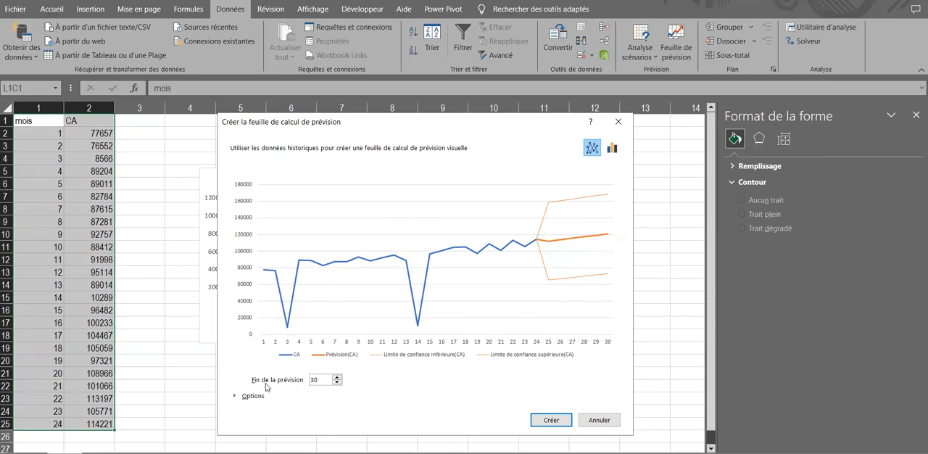
# Extend the end of the forecast to month 35.
pyautogui.click(336, 377)
pyautogui.click(336, 377)
pyautogui.click(336, 378)
pyautogui.click(336, 377)
pyautogui.click(336, 377)
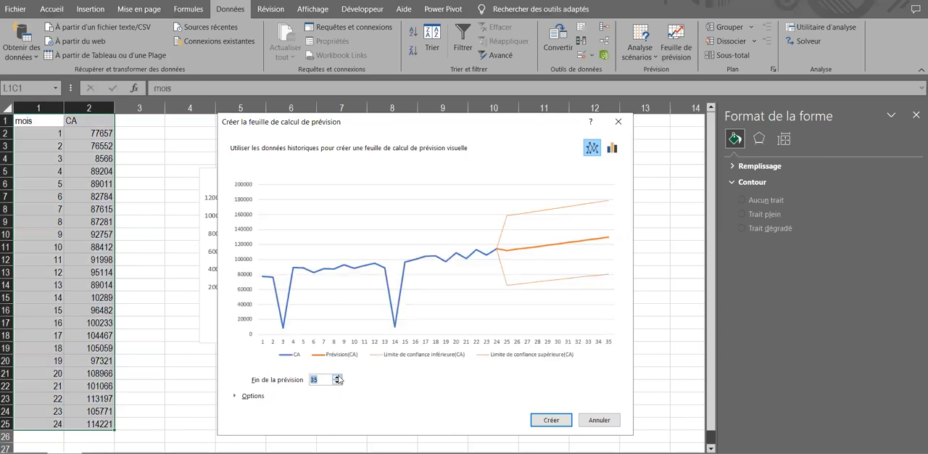
# Set the end of the forecast to 31 and preview it as a column chart before returning to the line chart.
pyautogui.click(337, 383)
pyautogui.click(337, 383)
pyautogui.click(336, 383)
pyautogui.click(336, 382)
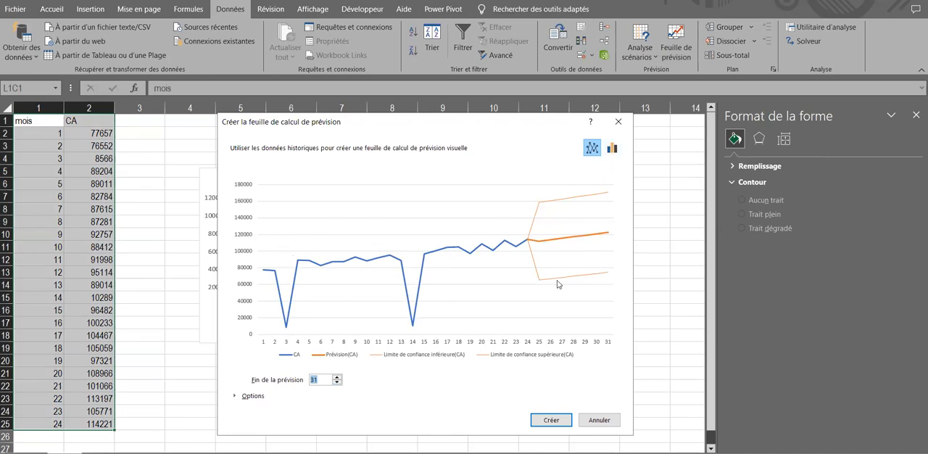
pyautogui.click(612, 149)
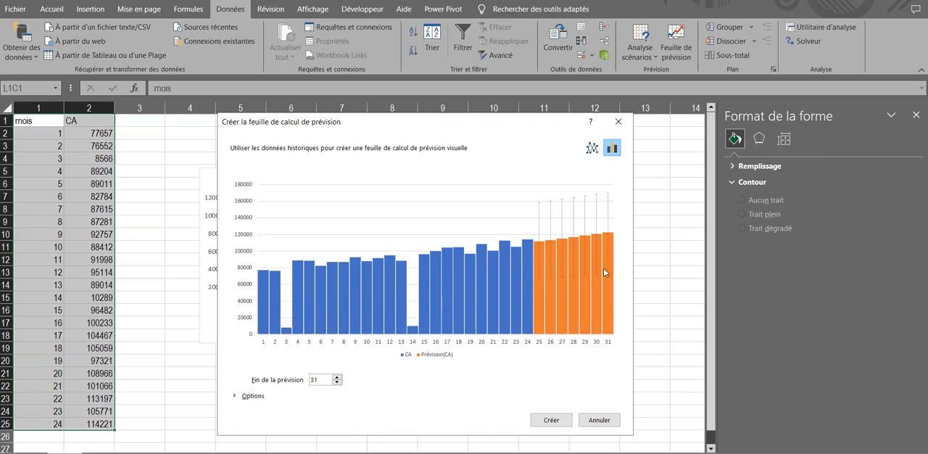
pyautogui.click(592, 147)
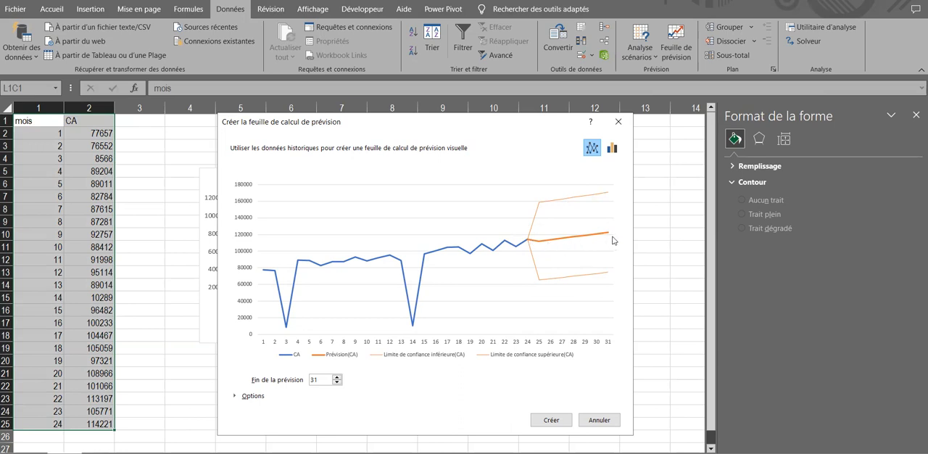
# Expand the forecast options and raise the confidence interval to 99 %.
pyautogui.click(243, 395)
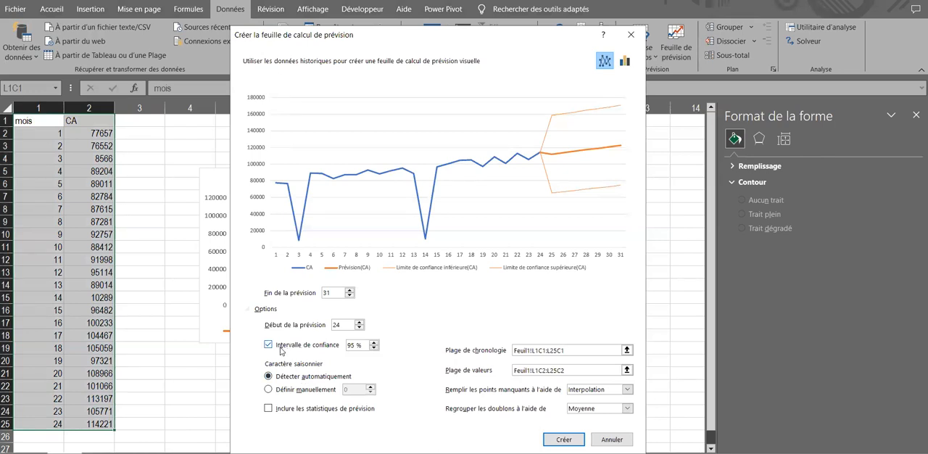
pyautogui.click(374, 343)
pyautogui.click(374, 343)
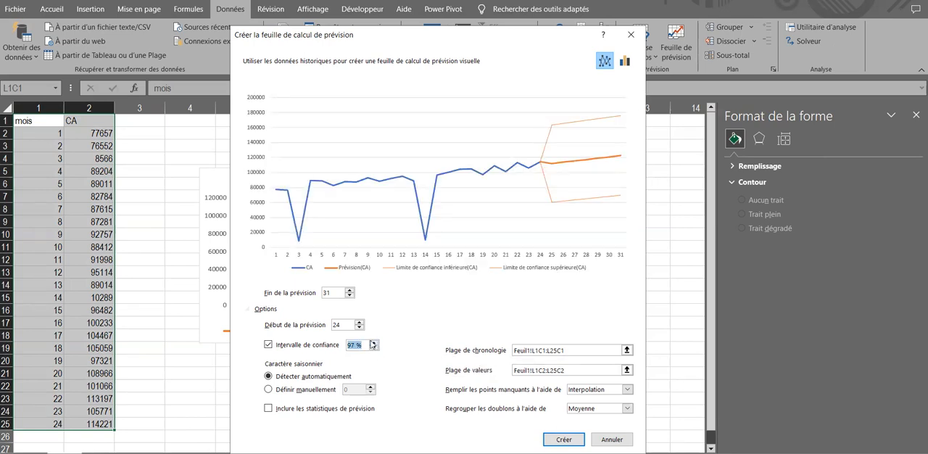
pyautogui.doubleClick(374, 343)
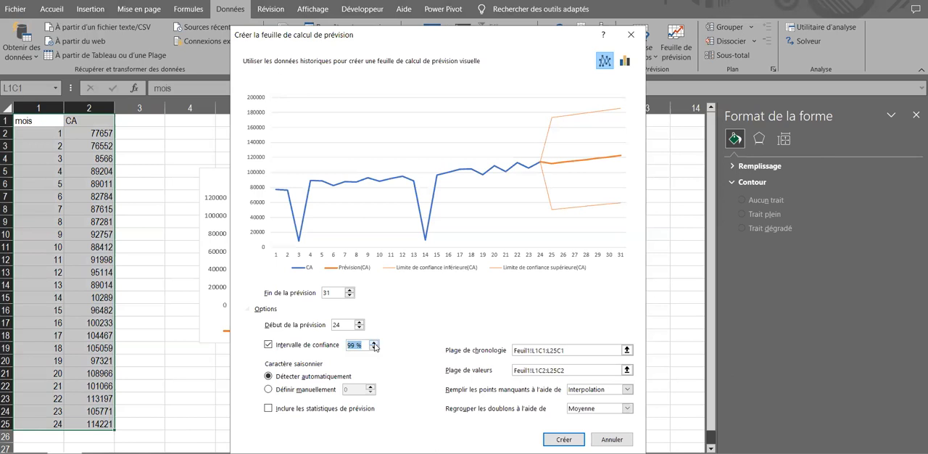
# Lower the forecast's confidence interval to 91 %.
pyautogui.click(374, 347)
pyautogui.click(374, 347)
pyautogui.click(374, 347)
pyautogui.click(374, 348)
pyautogui.click(374, 347)
pyautogui.click(374, 347)
pyautogui.click(374, 348)
pyautogui.click(374, 347)
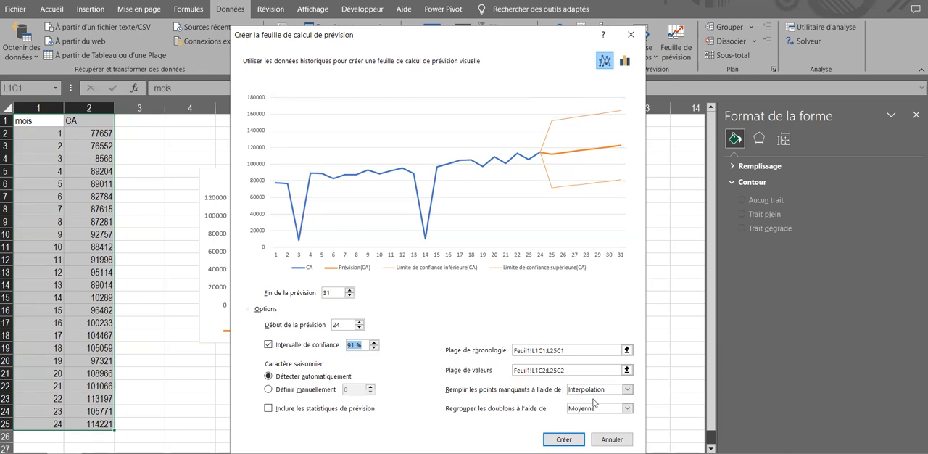
# Check the choices for filling missing points, keep Interpolation, and close the forecast dialog without creating a sheet.
pyautogui.click(627, 390)
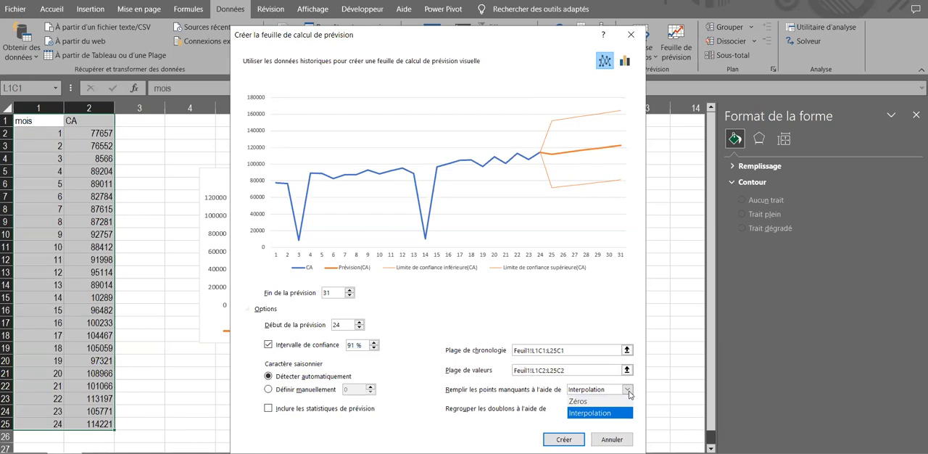
pyautogui.click(631, 394)
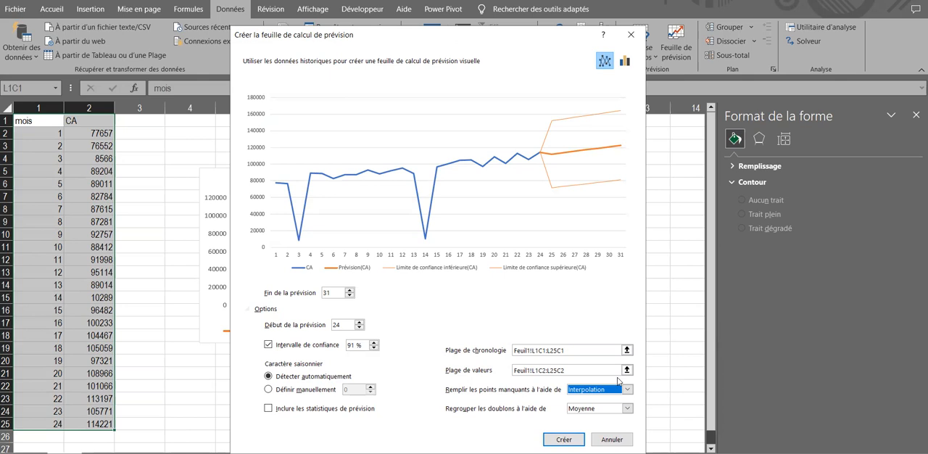
pyautogui.click(630, 34)
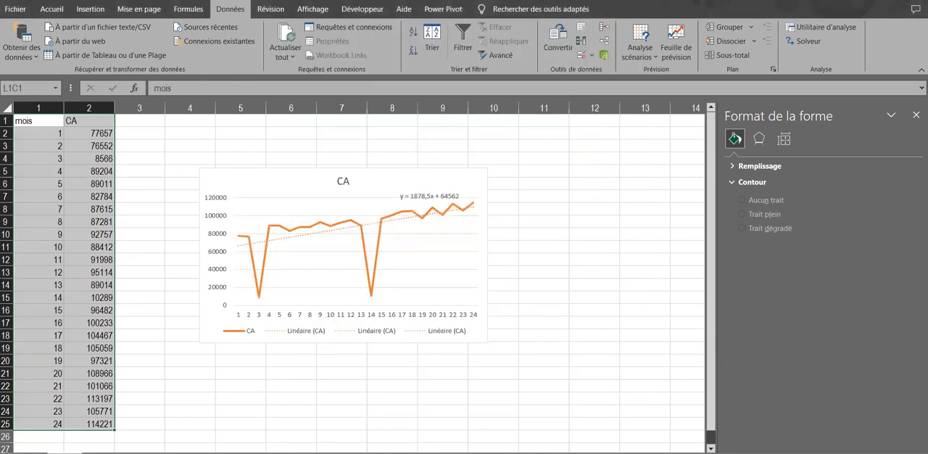